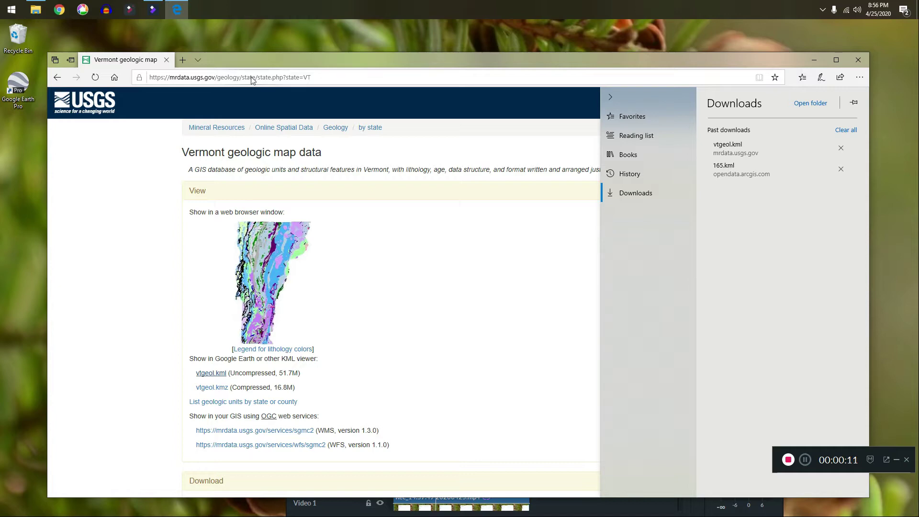
Search the web for "web soil survey" in a new browser tab
click(252, 79)
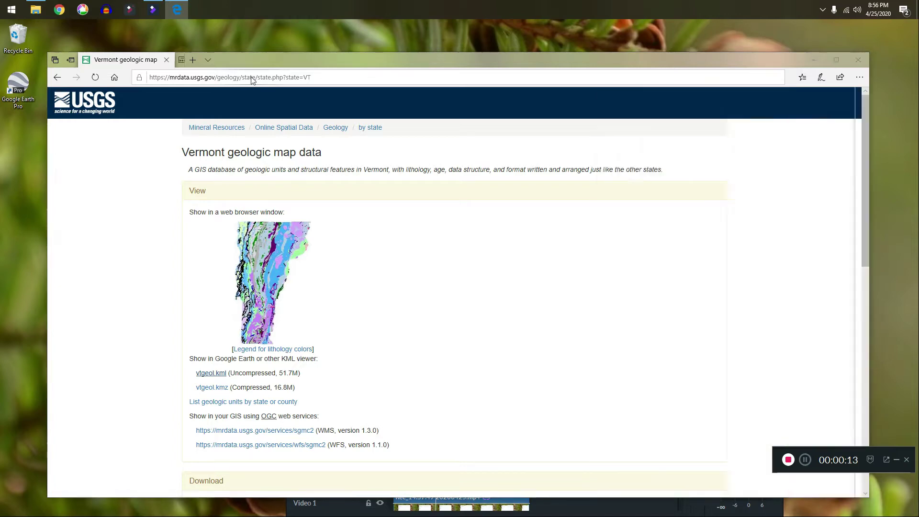
key(ctrl+t)
text(we)
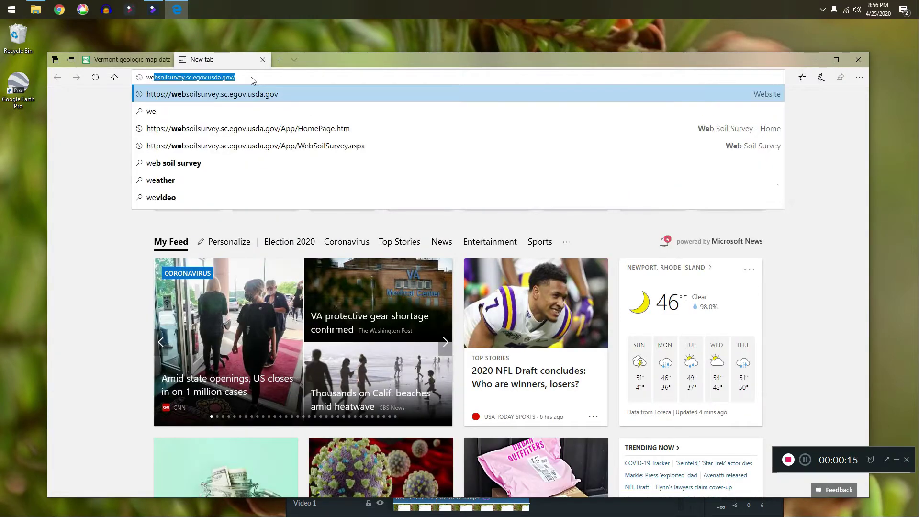
text(b soil)
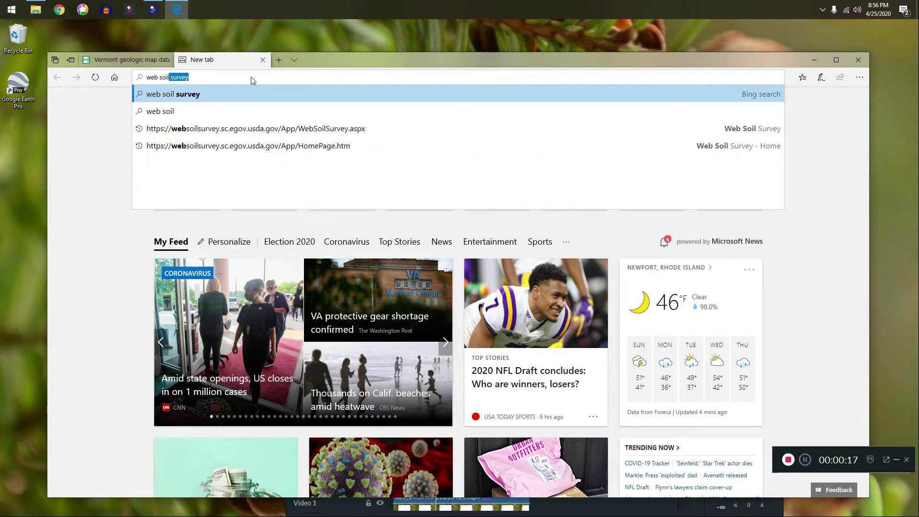
key(Return)
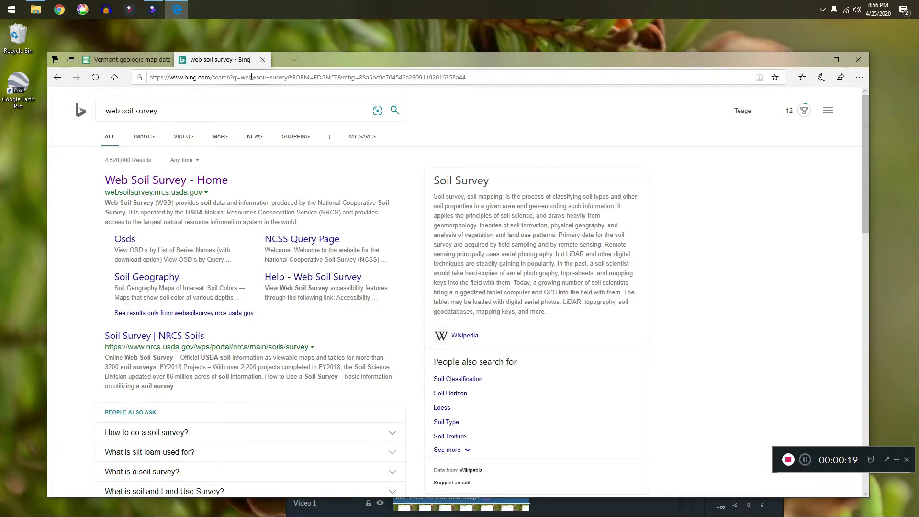
Open the Web Soil Survey home page, start the WSS application and dismiss the status update notice
click(177, 184)
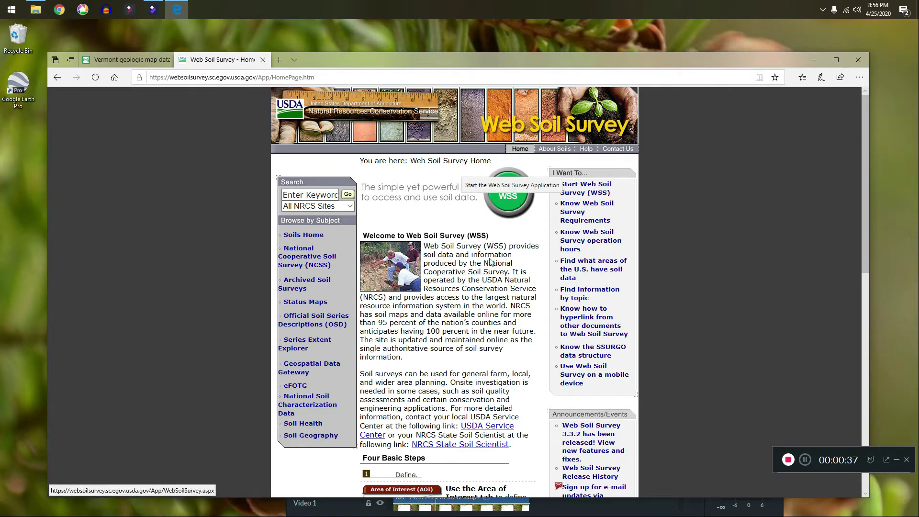
click(503, 196)
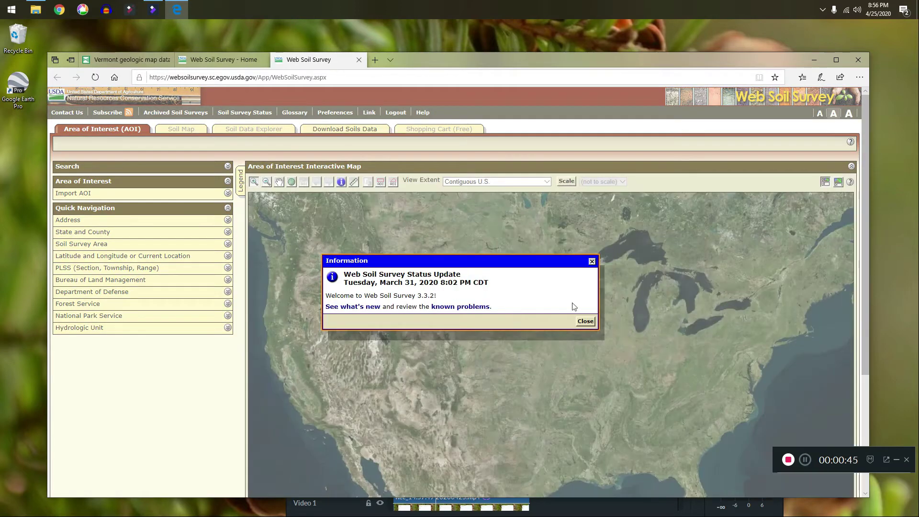
click(585, 321)
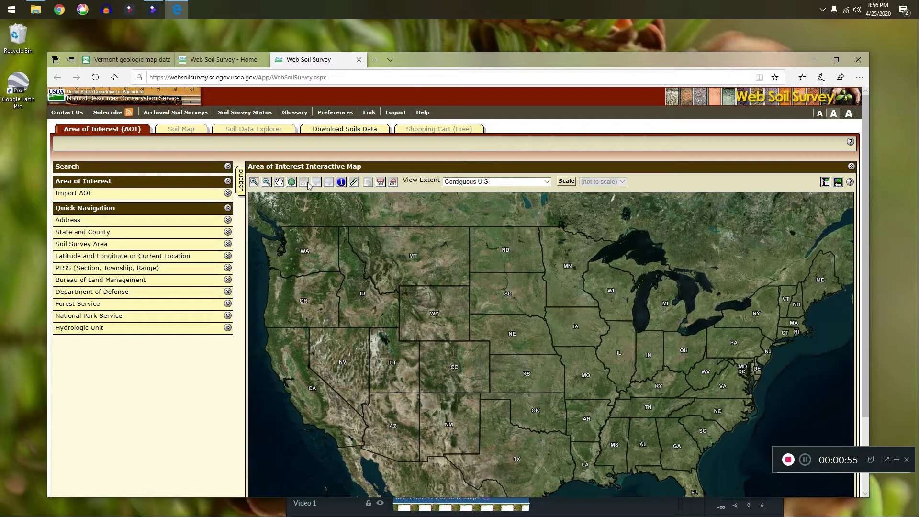
Zoom the map in on the northeastern states, pan toward Maine, and return to the full extent
click(255, 183)
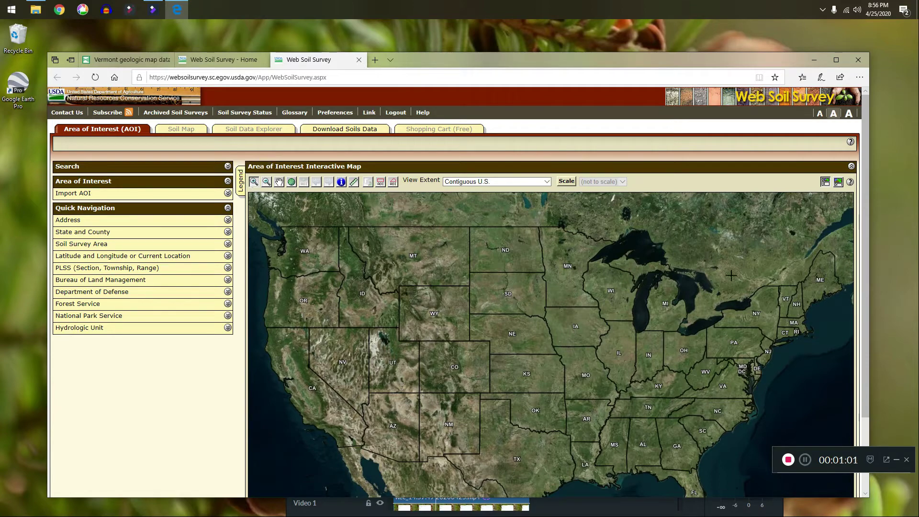
drag(726, 276, 830, 345)
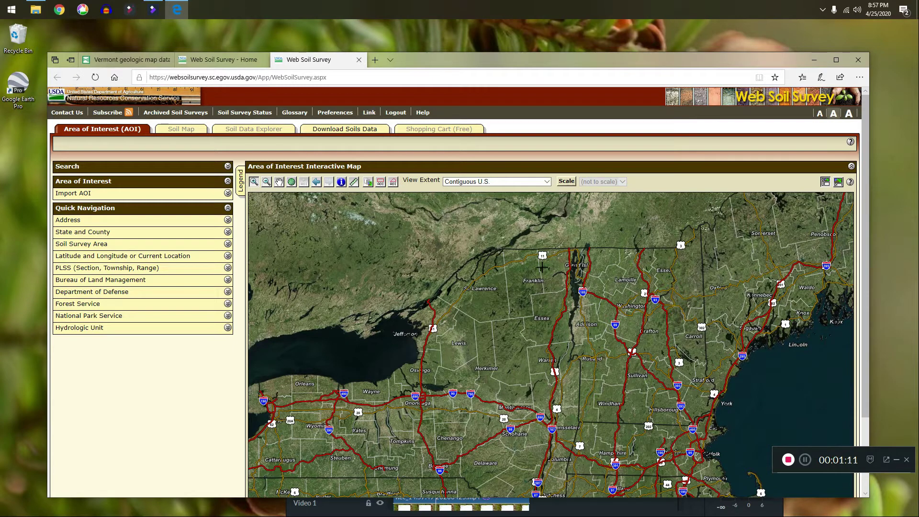
click(279, 183)
drag(595, 299, 531, 327)
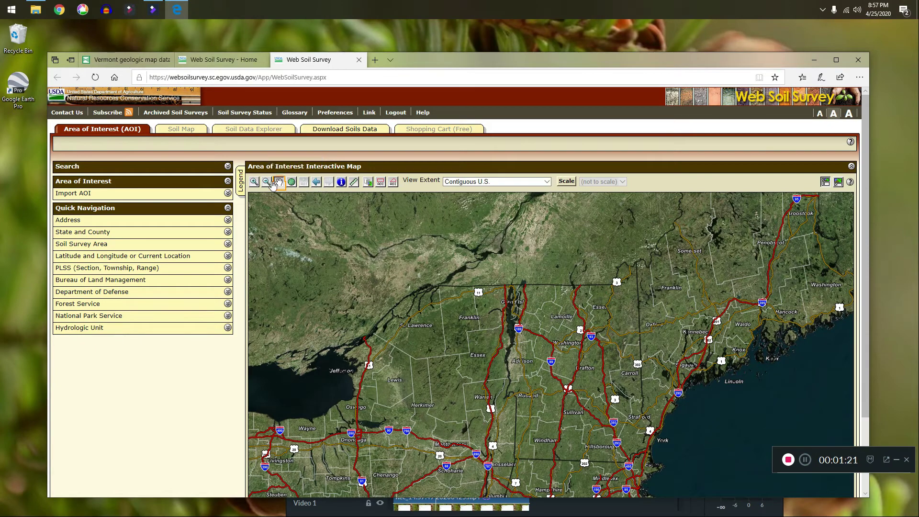
click(293, 182)
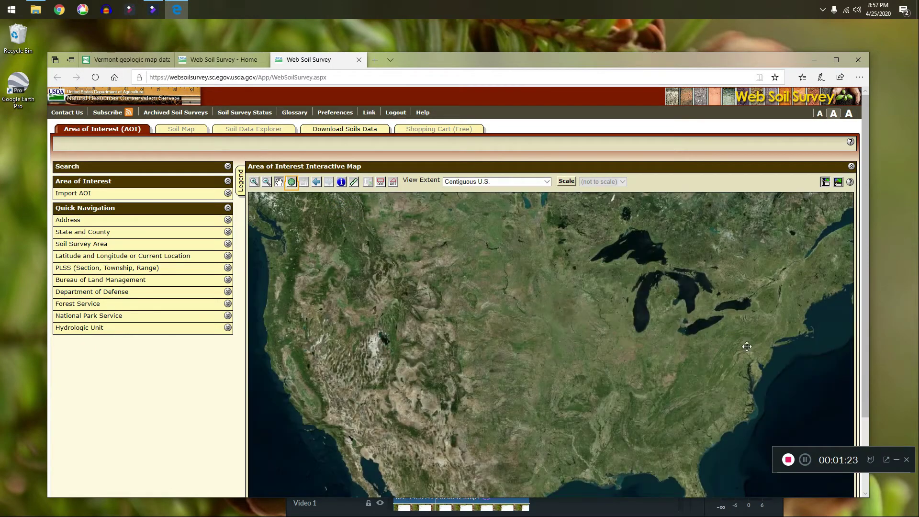
Measure a two-segment distance on the map from southern Kansas to Pennsylvania and back to western Arkansas
click(354, 184)
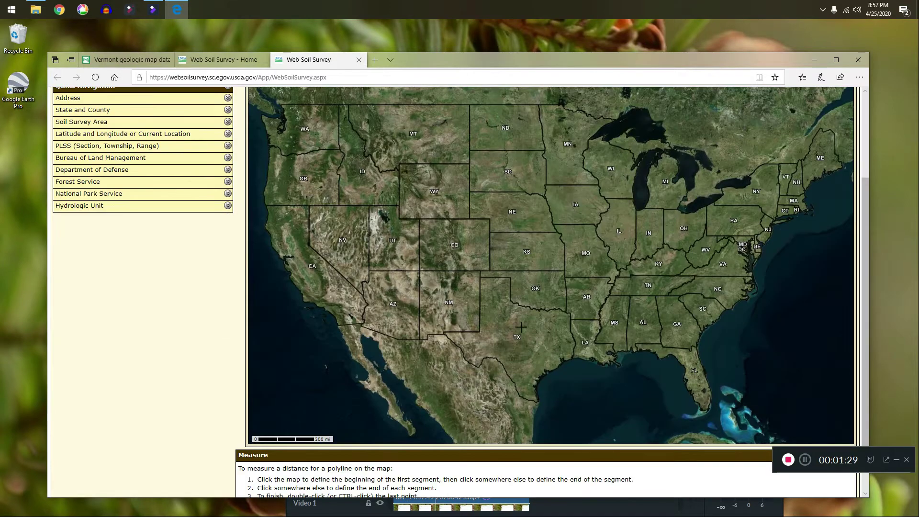
click(537, 266)
click(733, 227)
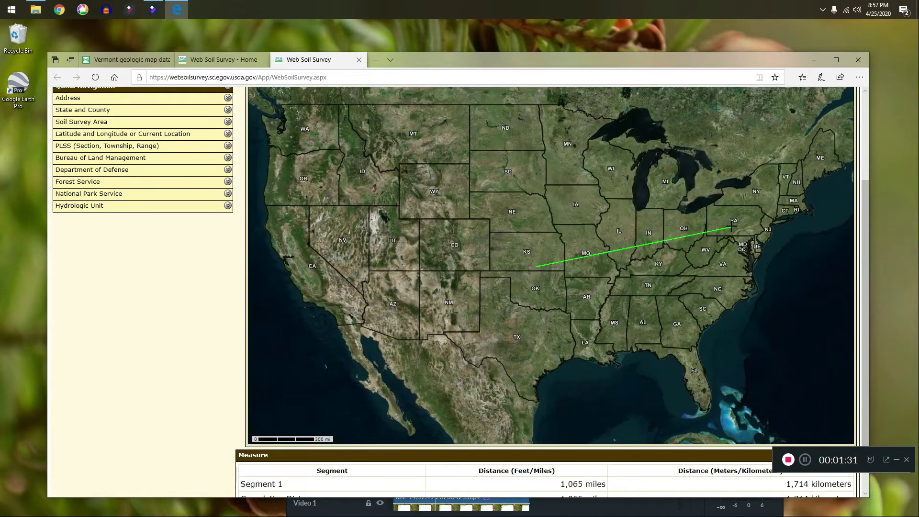
double_click(570, 287)
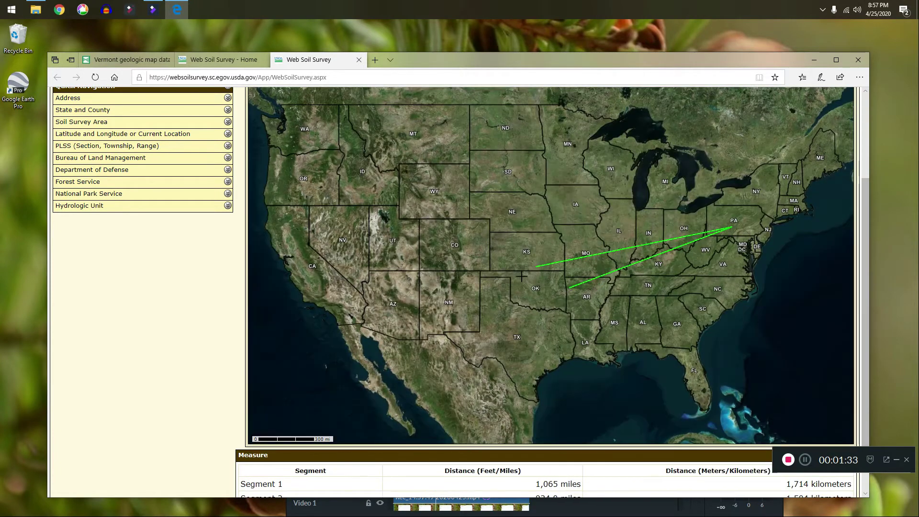
scroll(544, 452, down, 1)
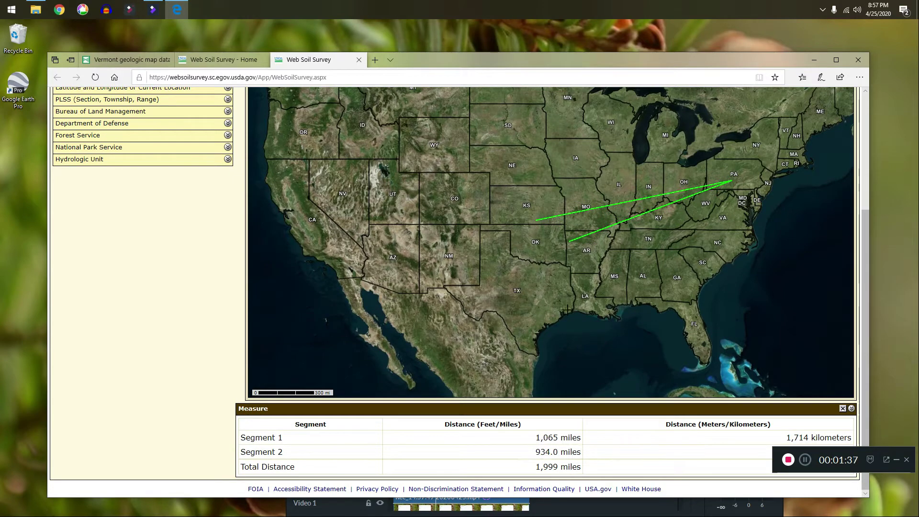
scroll(612, 206, up, 4)
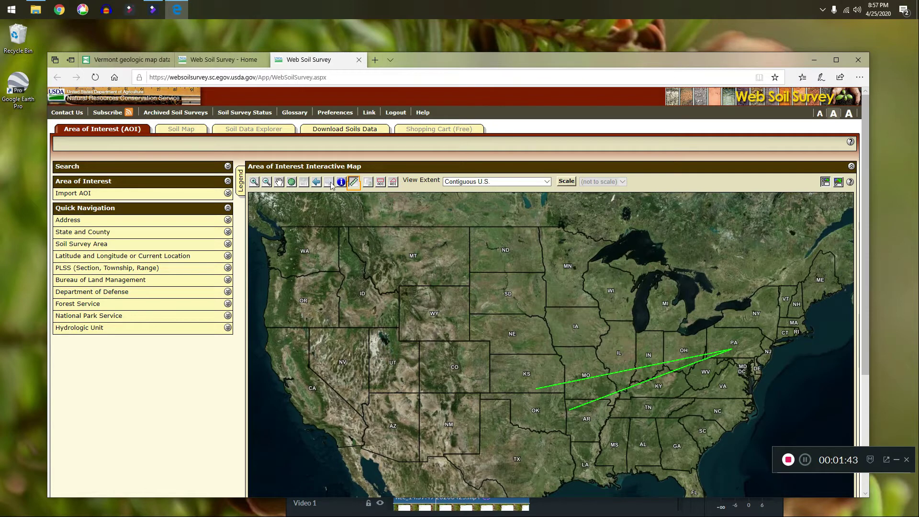
Zoom the map in by stages on northern Vermont and the Burlington area
click(253, 182)
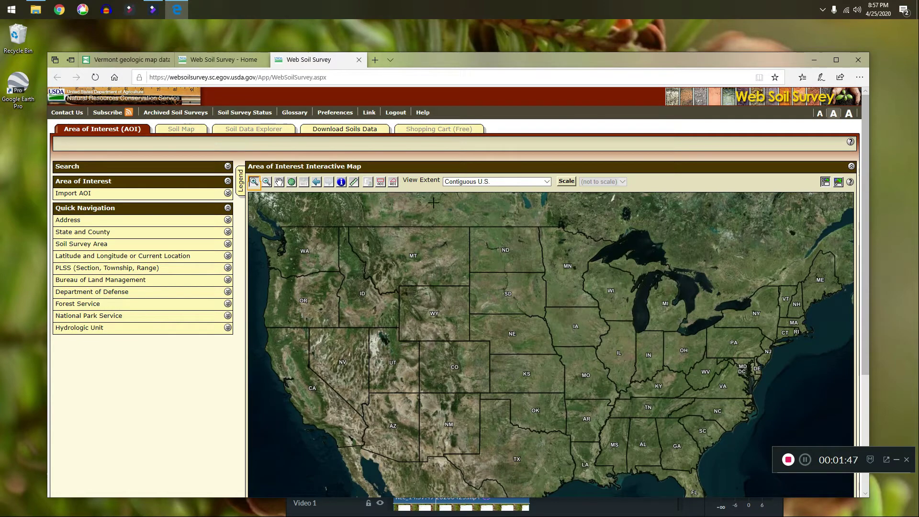
click(778, 289)
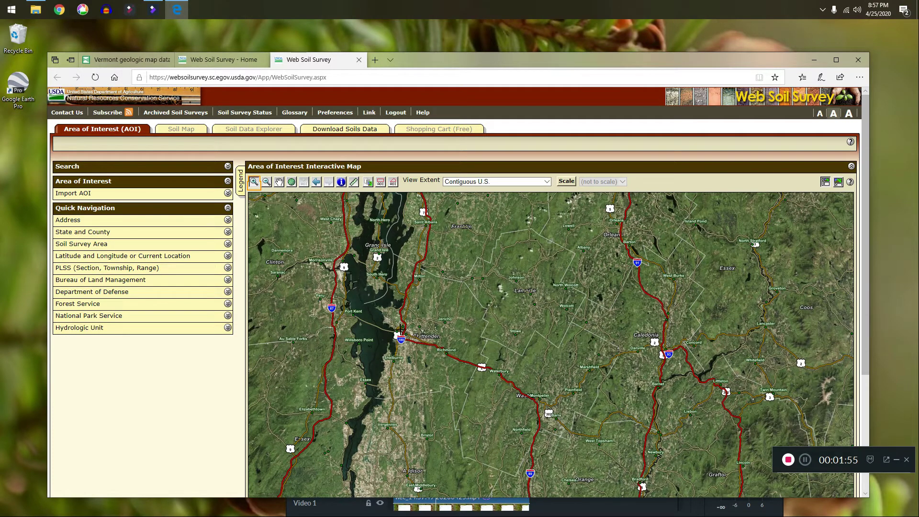
click(402, 332)
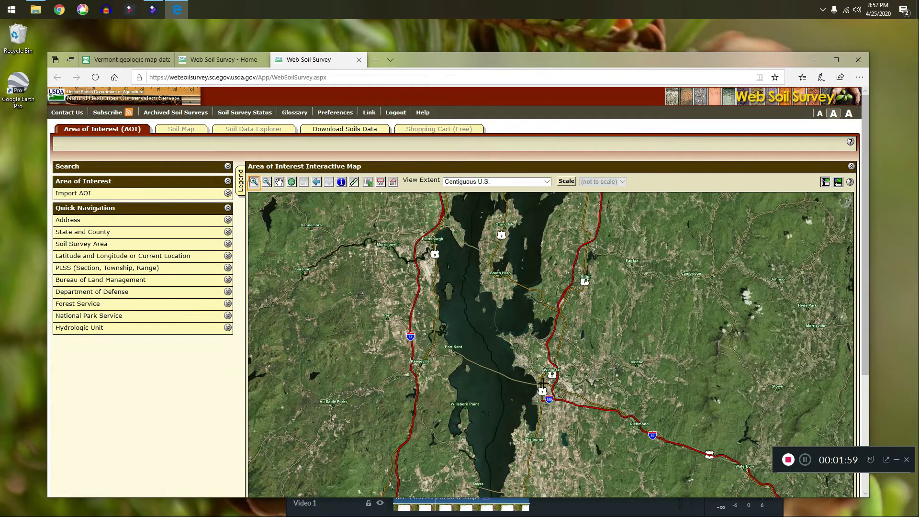
click(553, 379)
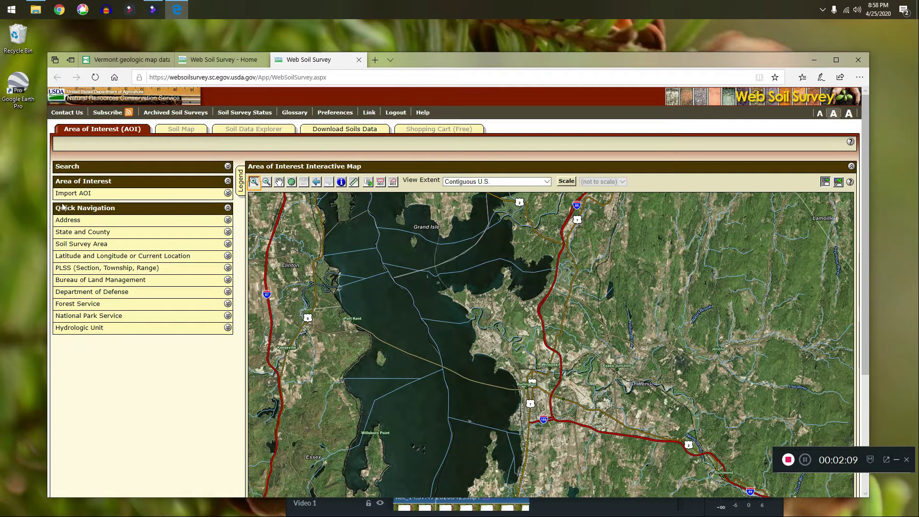
Locate the address "Centennial Woods, Burlington, VT" on the map and zoom in between Burlington and the airport
click(228, 222)
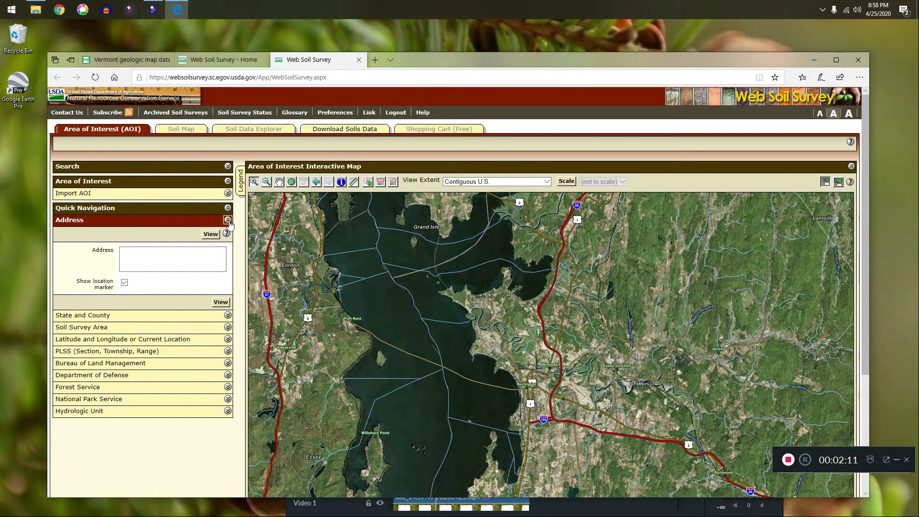
click(160, 251)
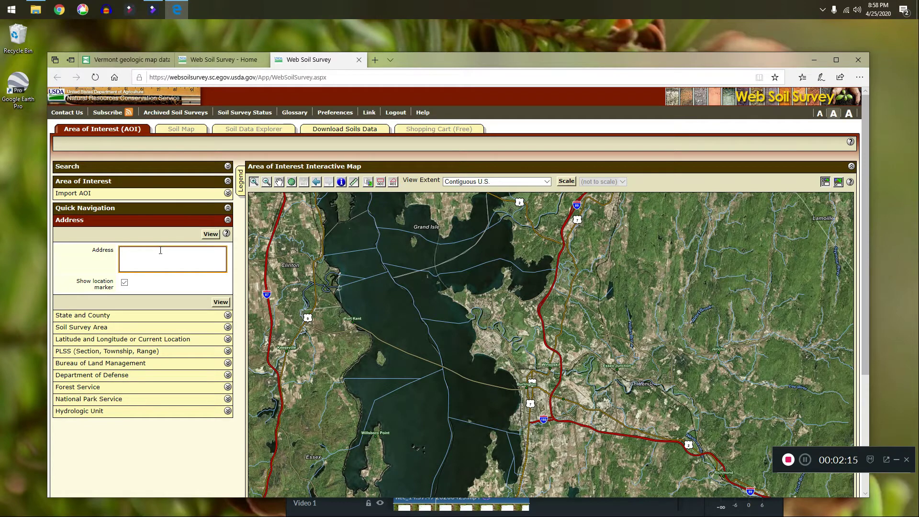
text(Centennial Woods, Burlington, VT)
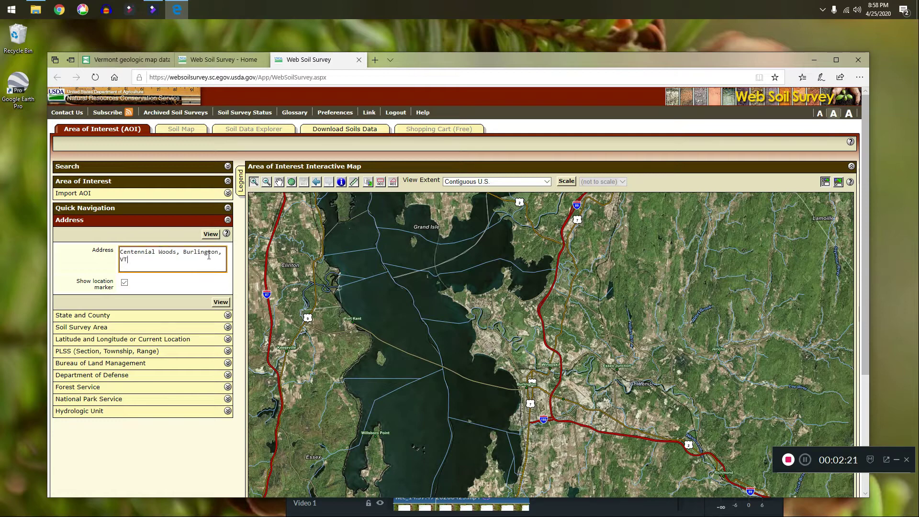
click(211, 234)
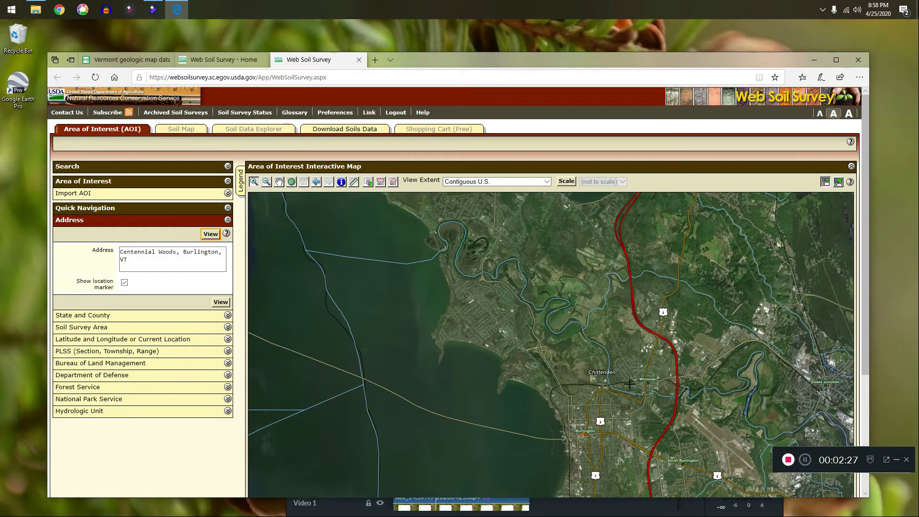
drag(615, 385, 733, 468)
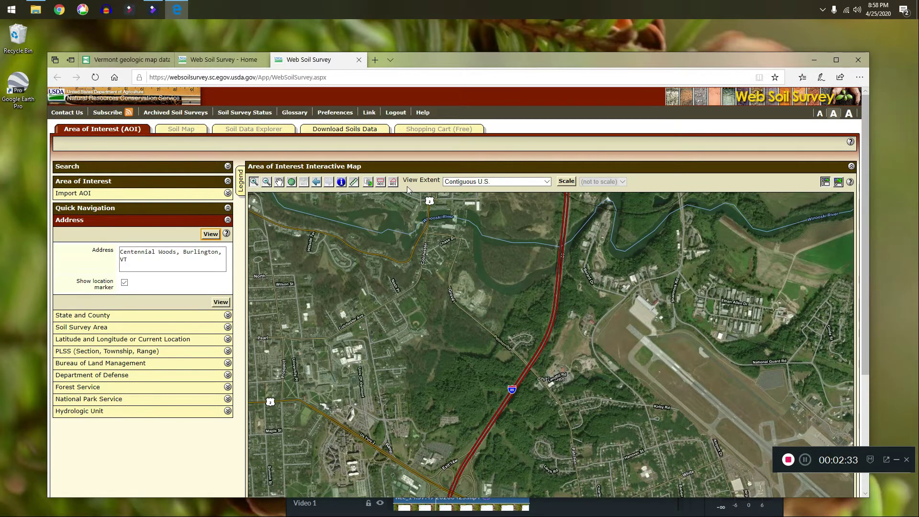
click(381, 185)
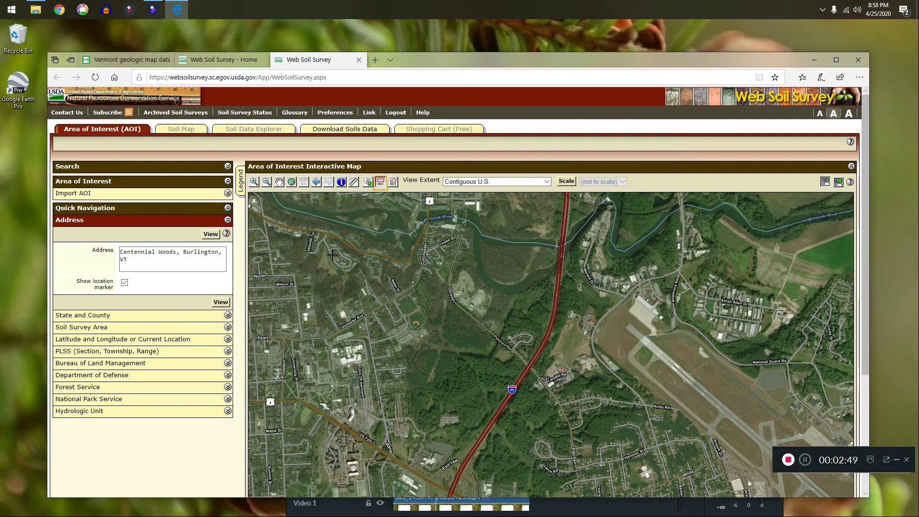
drag(325, 246, 623, 487)
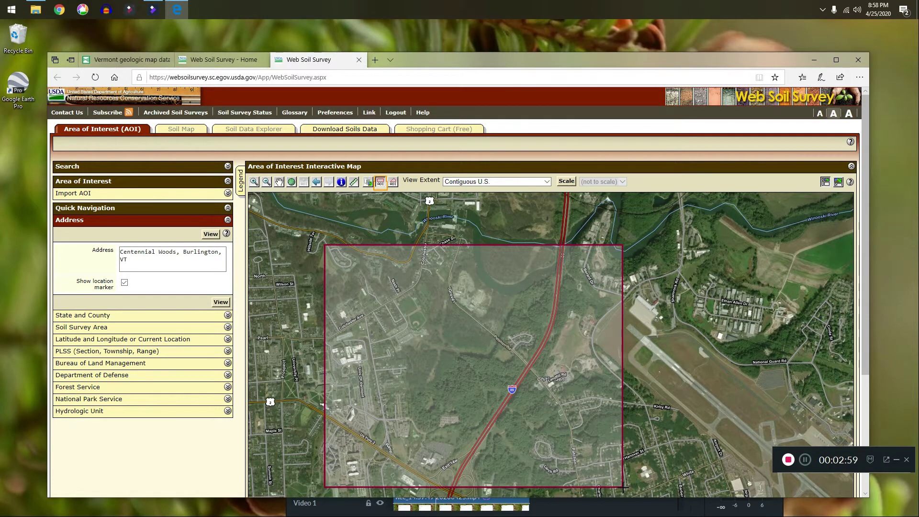
drag(623, 488, 623, 488)
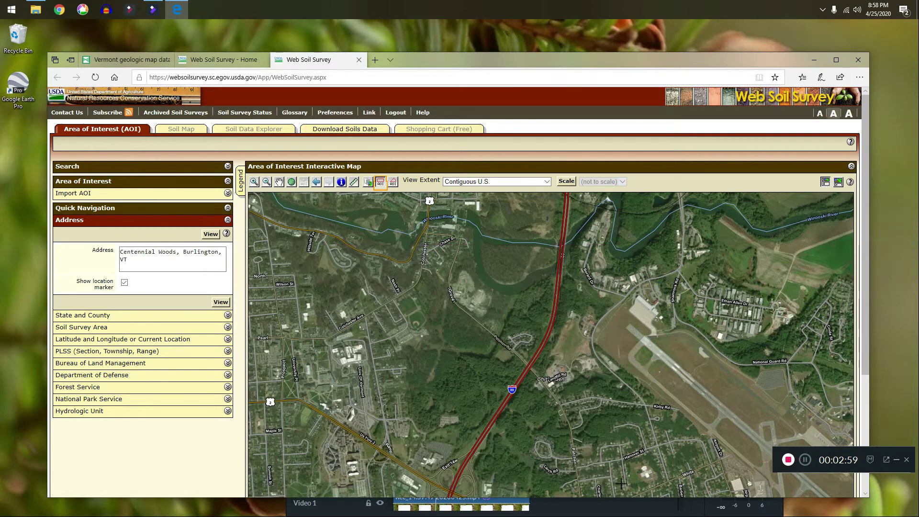
Define a polygon area of interest of about 340 acres around Centennial Woods, with its eastern side along the interstate
click(393, 183)
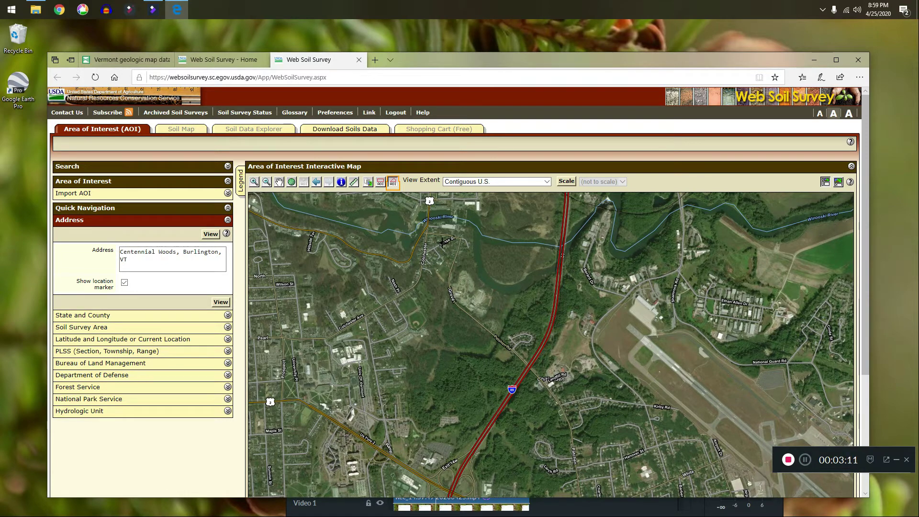
click(443, 244)
click(352, 303)
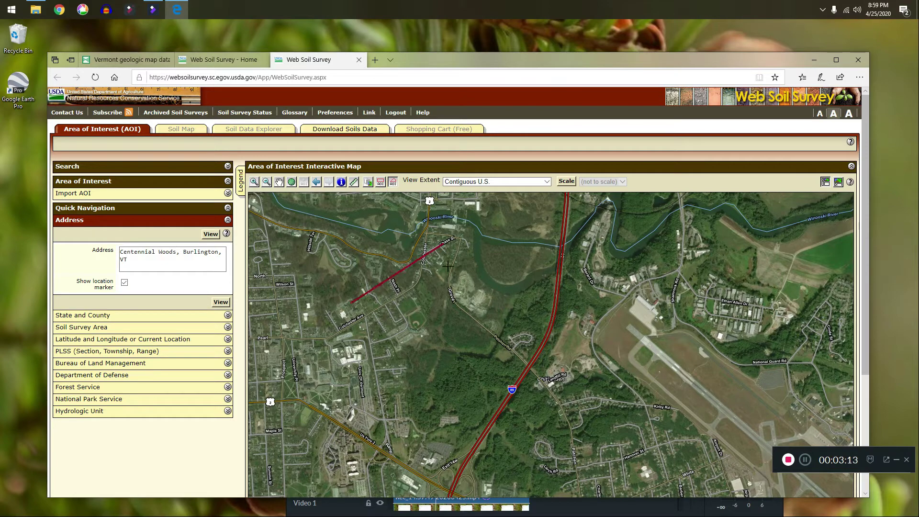
click(363, 307)
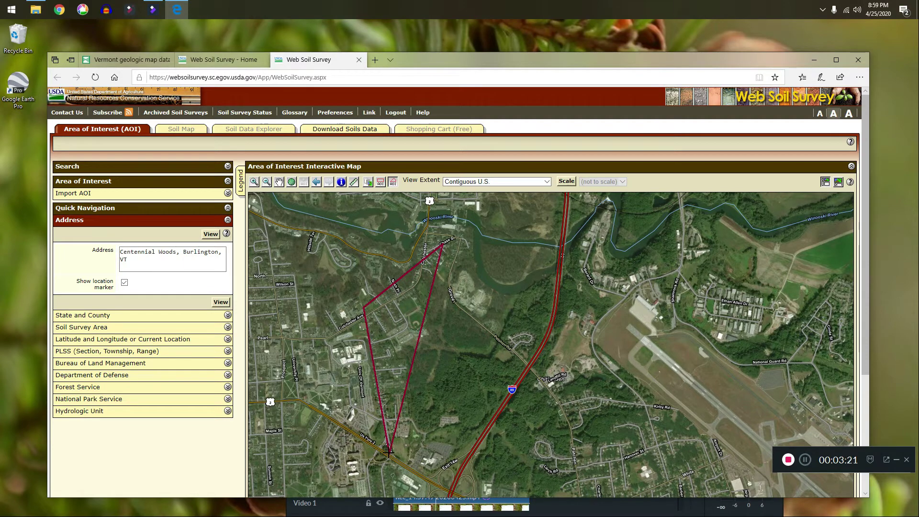
click(388, 451)
click(452, 493)
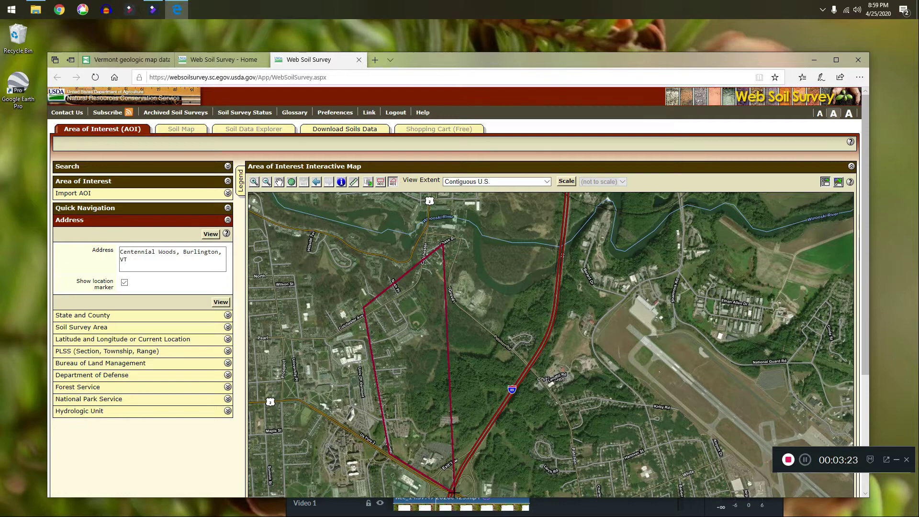
click(531, 368)
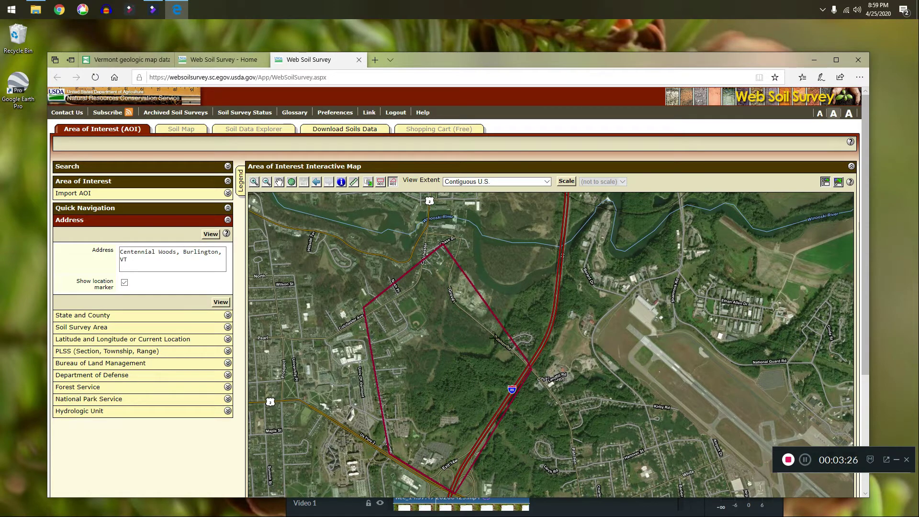
double_click(455, 292)
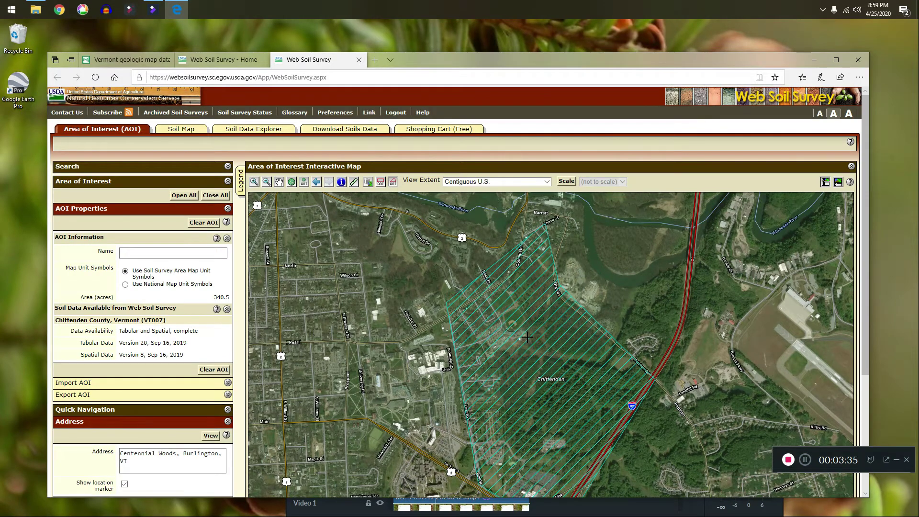
scroll(527, 337, down, 1)
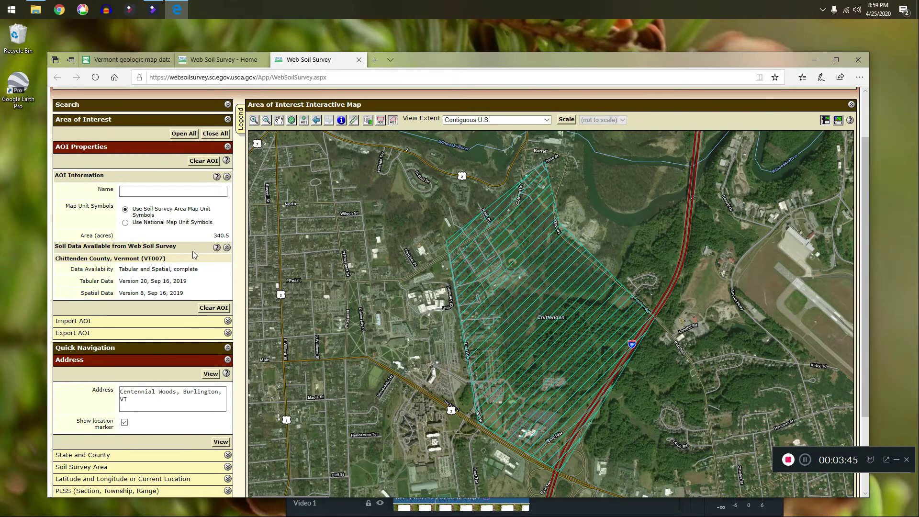
Display the soil map for the Centennial Woods area of interest
scroll(205, 259, up, 2)
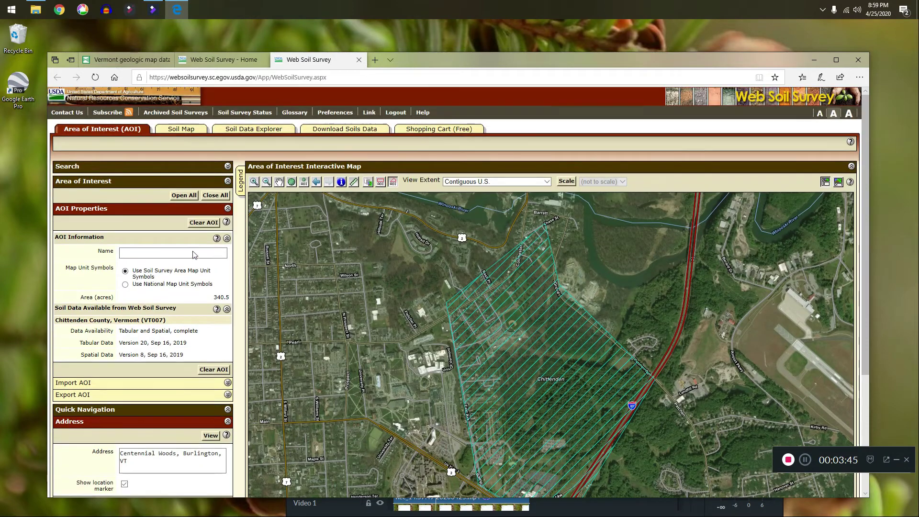
click(181, 130)
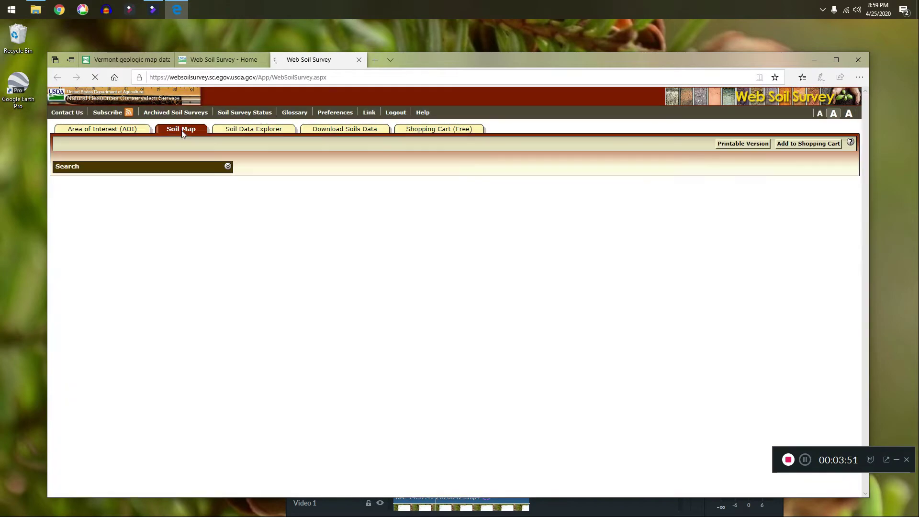
scroll(240, 311, down, 3)
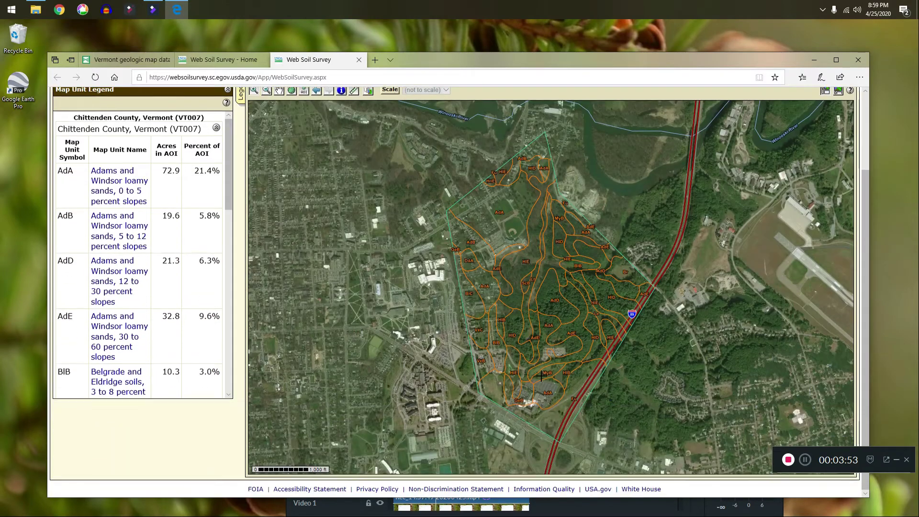
Examine the full map unit legend, comparing soil names, acres and percentages with the labelled polygons on the soil map
scroll(497, 361, up, 2)
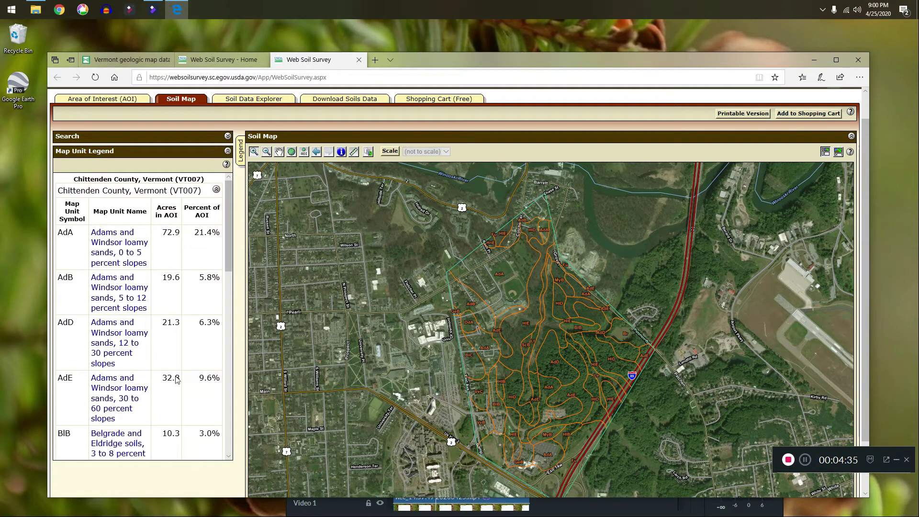
drag(228, 252, 233, 454)
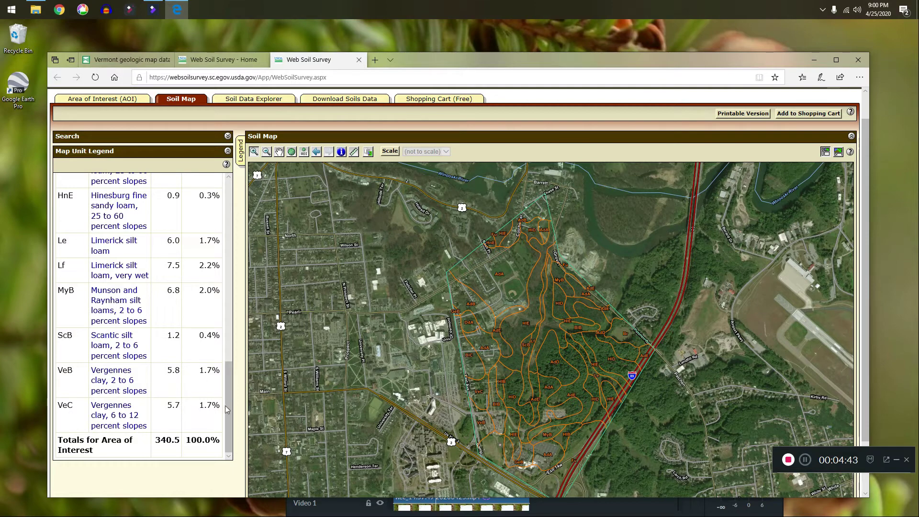
scroll(143, 380, up, 1)
scroll(144, 380, up, 3)
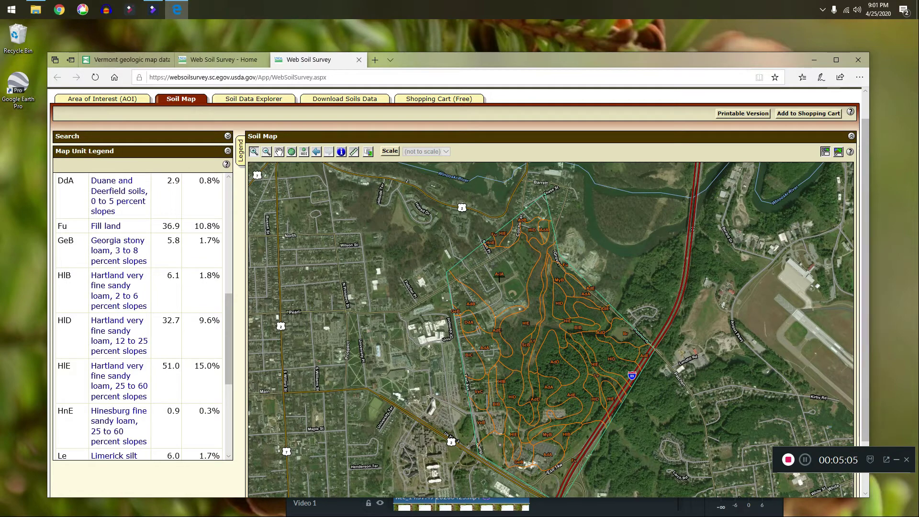
scroll(126, 274, up, 3)
scroll(125, 275, up, 5)
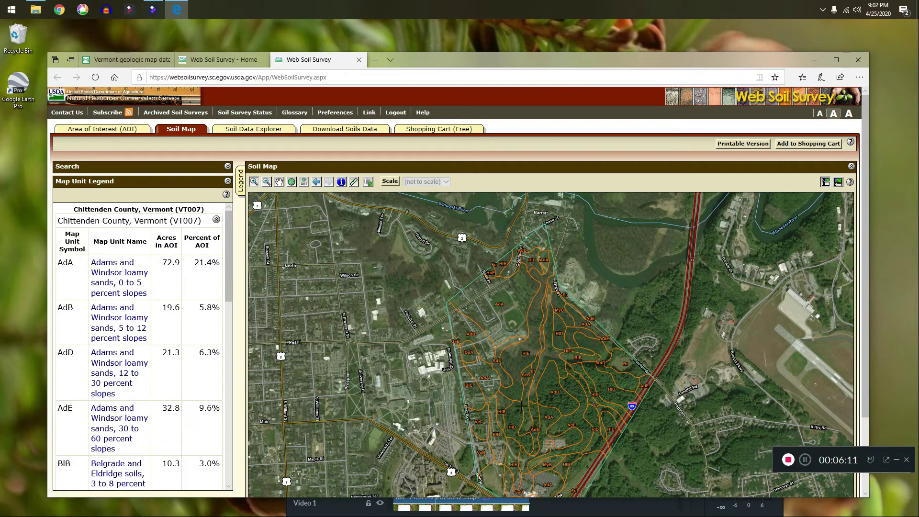
scroll(134, 370, down, 5)
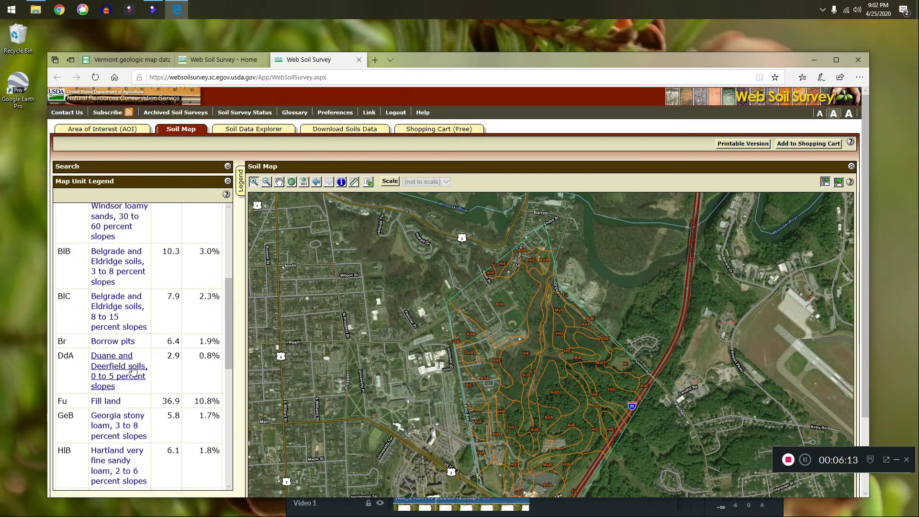
scroll(134, 370, down, 5)
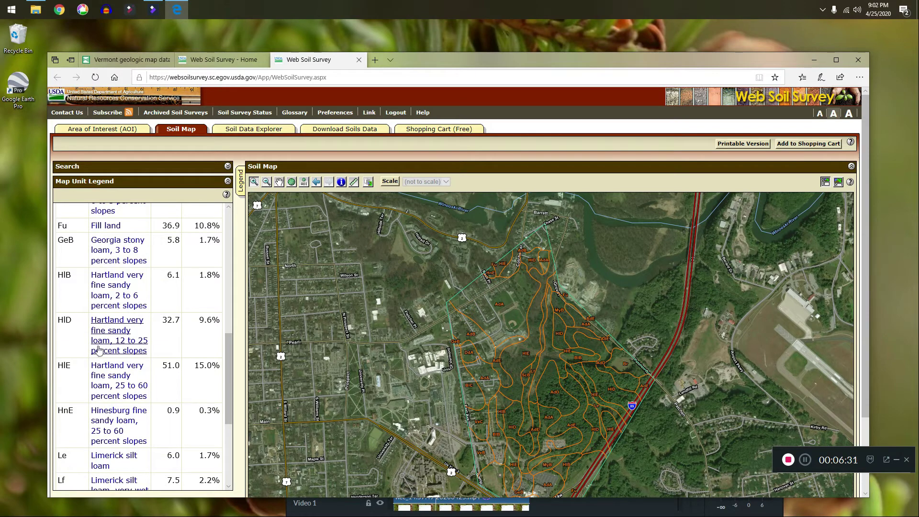
scroll(99, 351, down, 1)
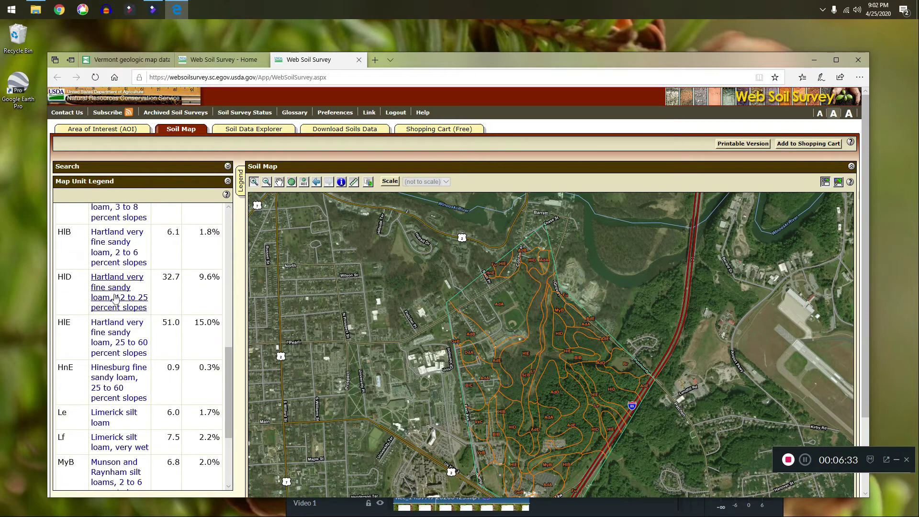
scroll(121, 288, up, 3)
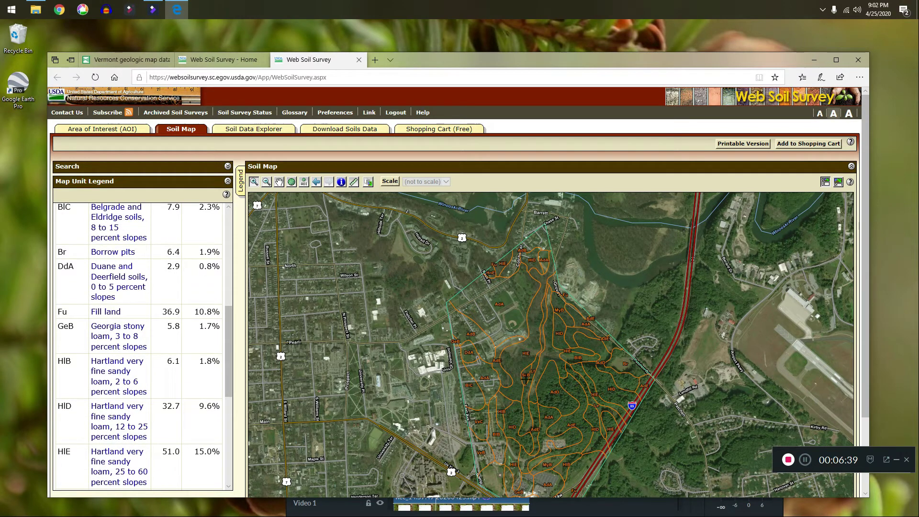
scroll(88, 384, down, 4)
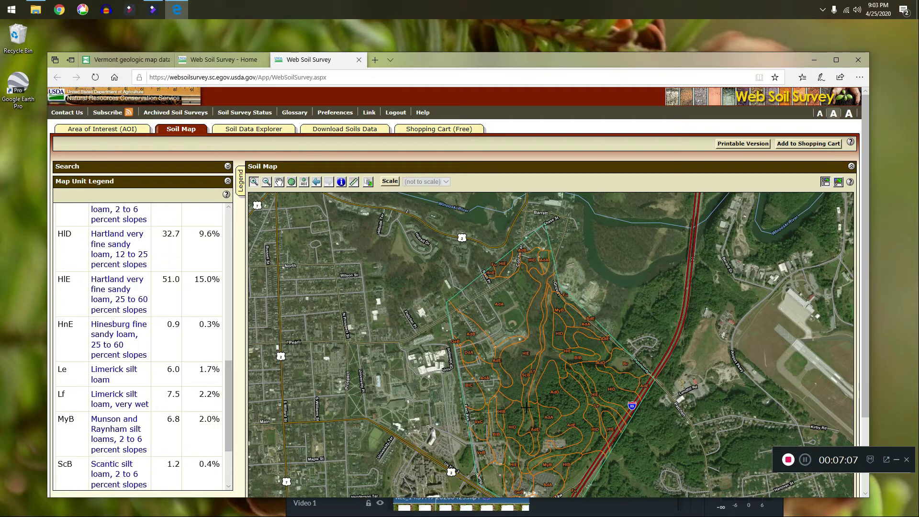
Read the map unit description of Lf, Limerick silt loam, very wet, from start to end and close it
scroll(525, 407, down, 1)
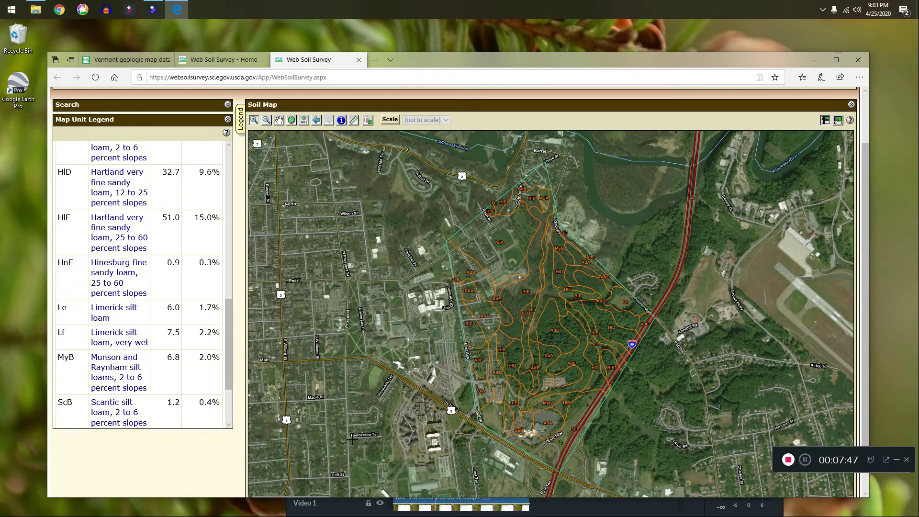
click(98, 338)
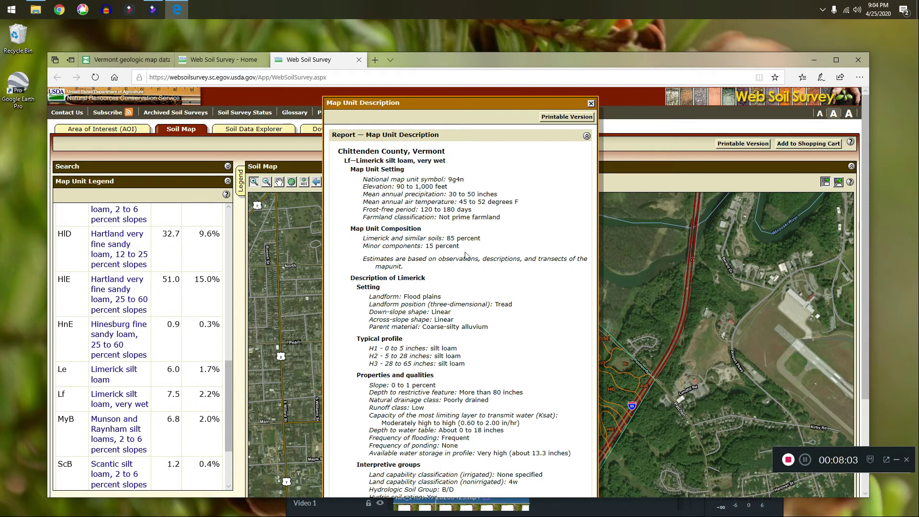
scroll(469, 300, down, 3)
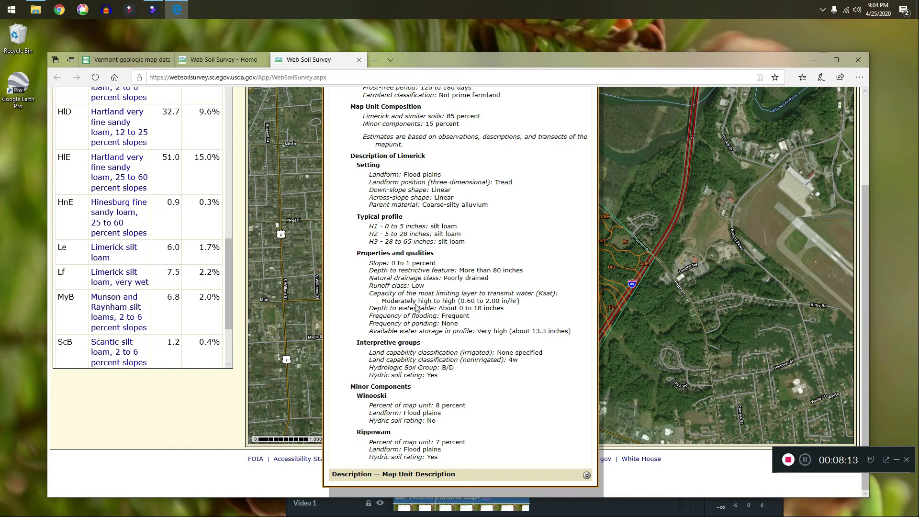
scroll(420, 327, up, 3)
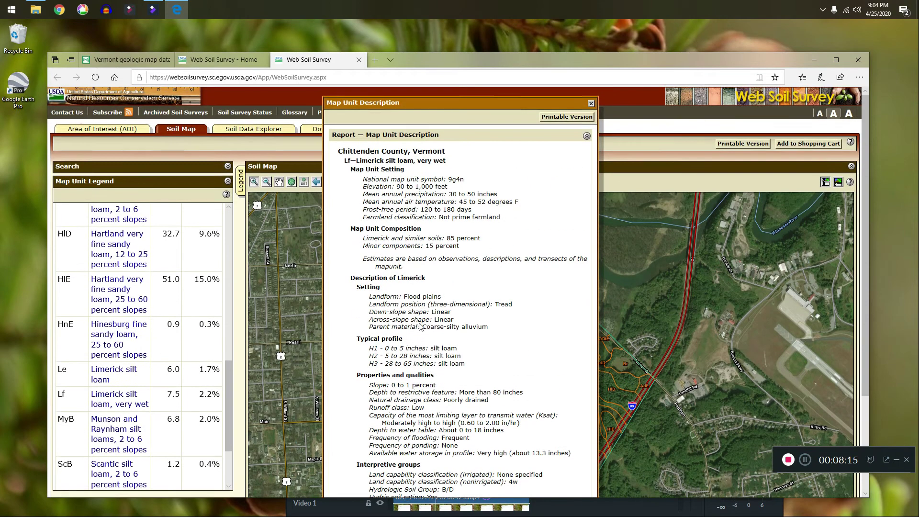
click(591, 103)
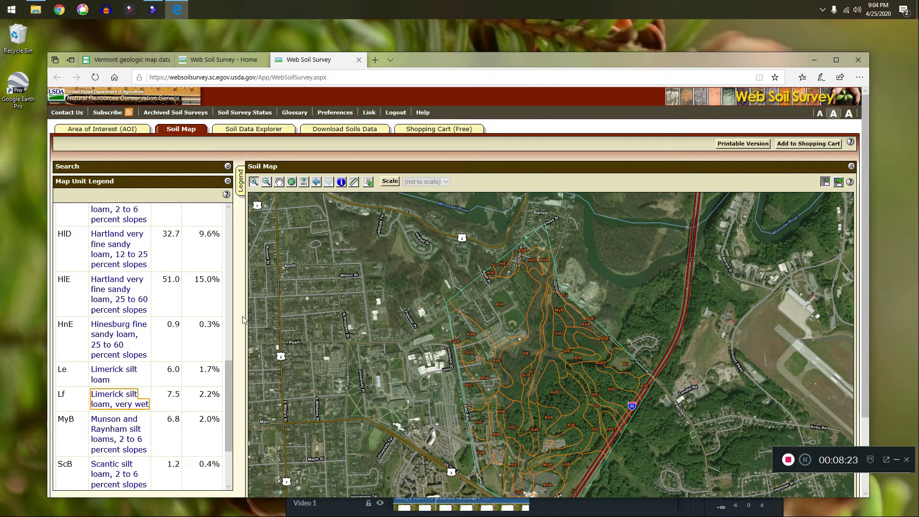
Generate the printable soil map with fit-to-page scale on an A portrait (8.5" × 11") sheet, allowing the site's pop-up once
scroll(237, 310, down, 3)
scroll(237, 310, up, 3)
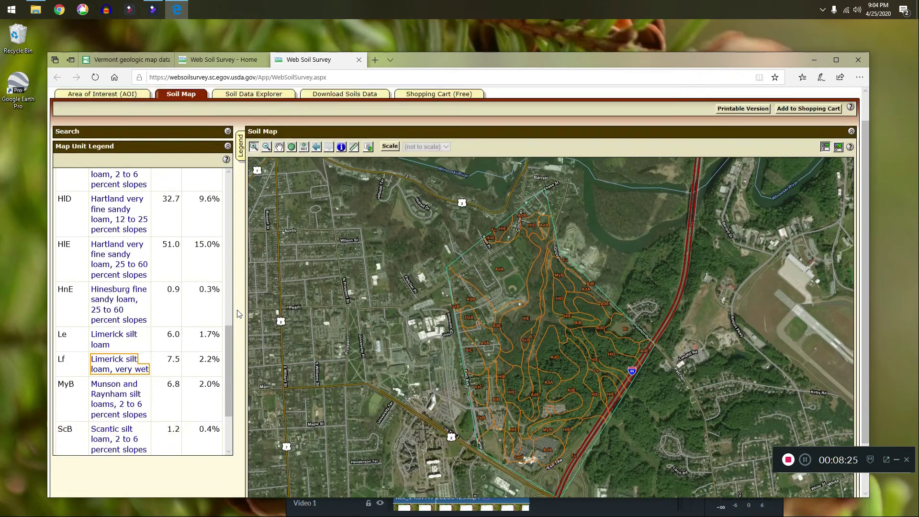
scroll(237, 310, down, 2)
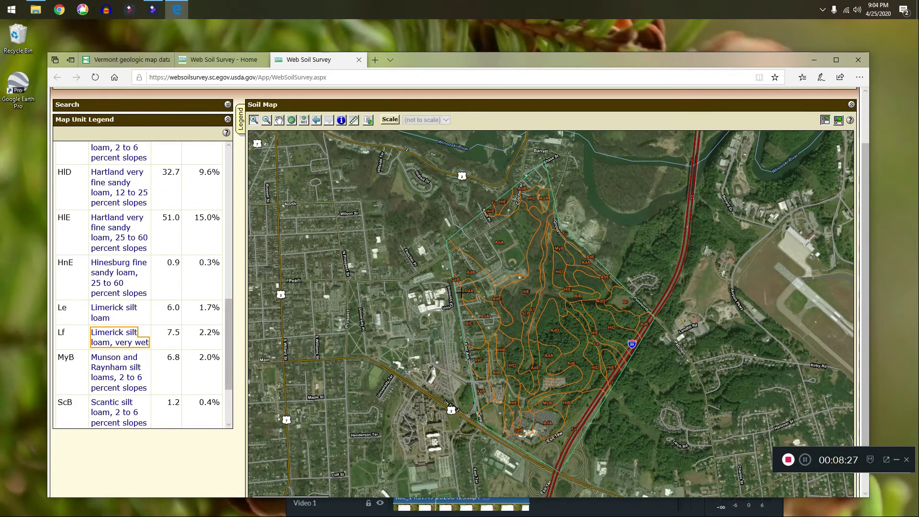
scroll(430, 283, up, 1)
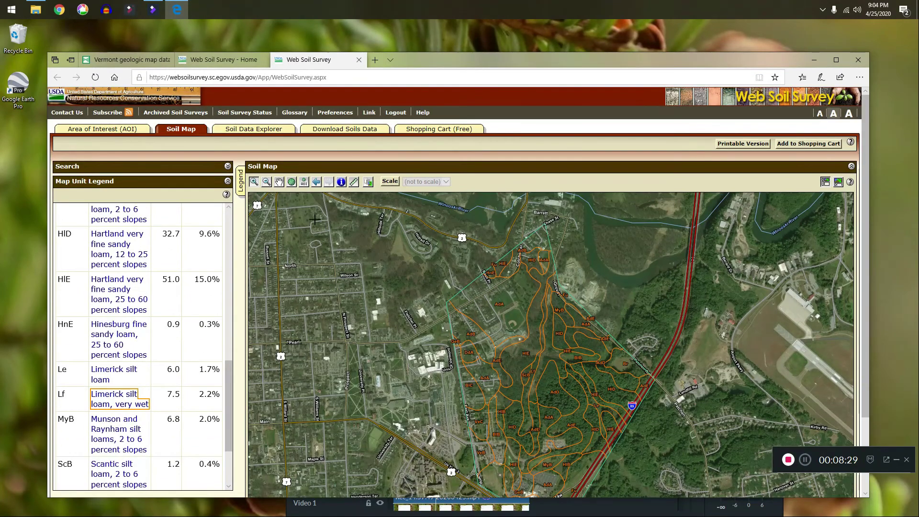
click(748, 144)
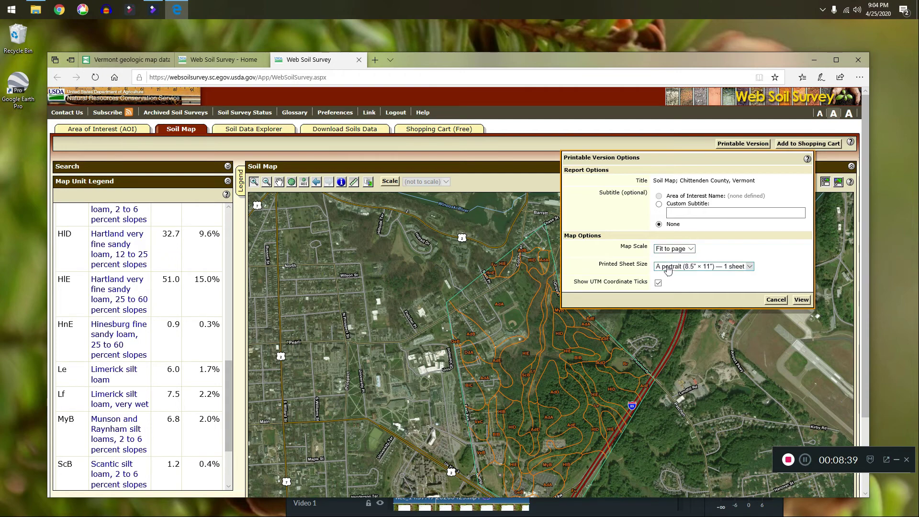
click(801, 300)
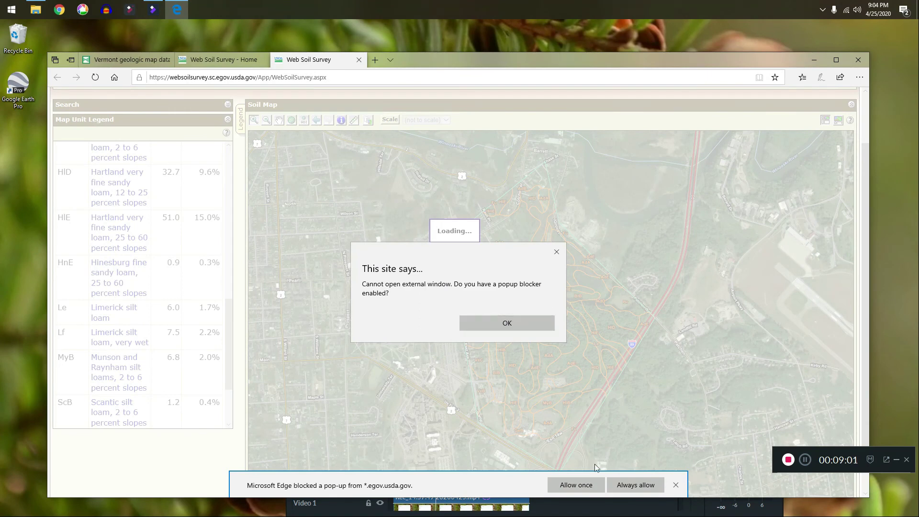
click(577, 486)
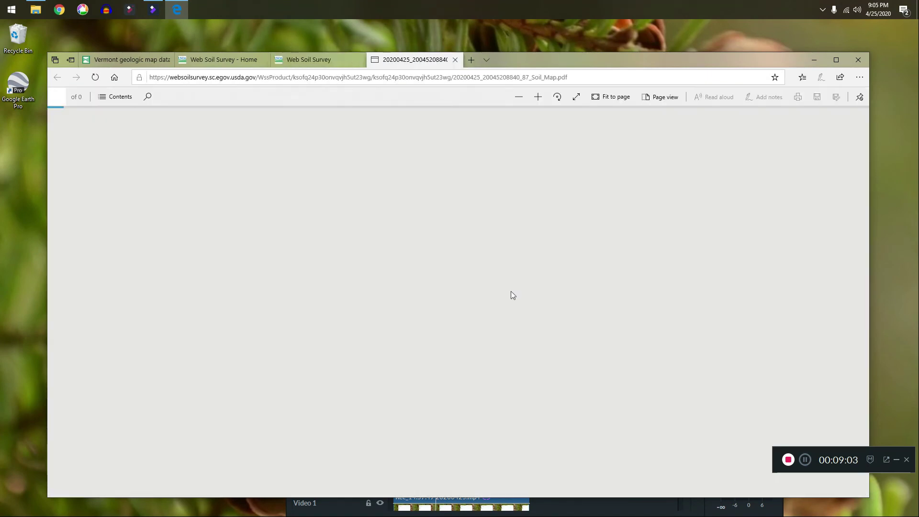
Review the soil map PDF's map page, legend and map information page, and map unit table, and return to the map
scroll(576, 317, down, 5)
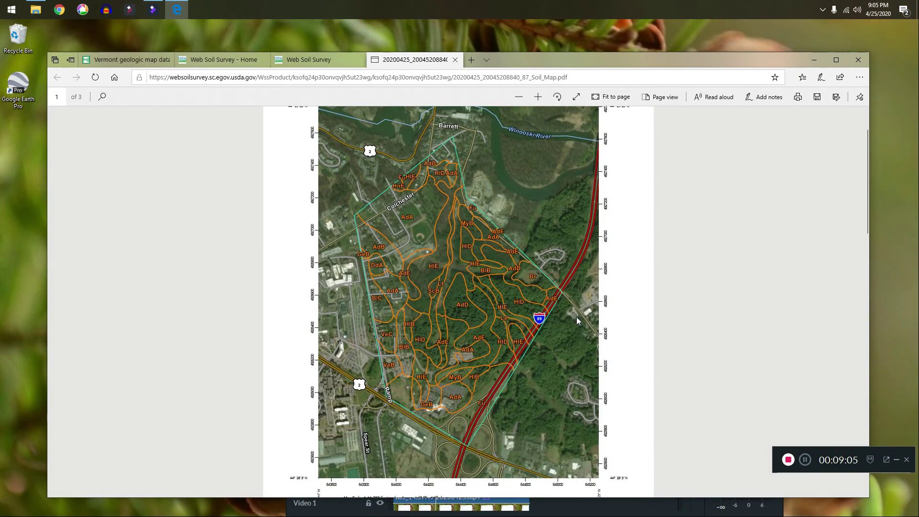
scroll(577, 320, down, 3)
scroll(578, 308, up, 8)
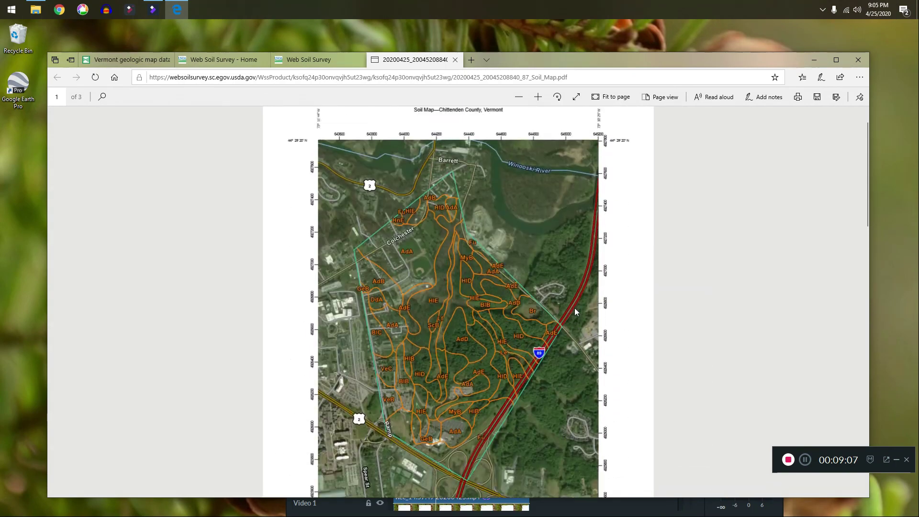
scroll(567, 307, down, 8)
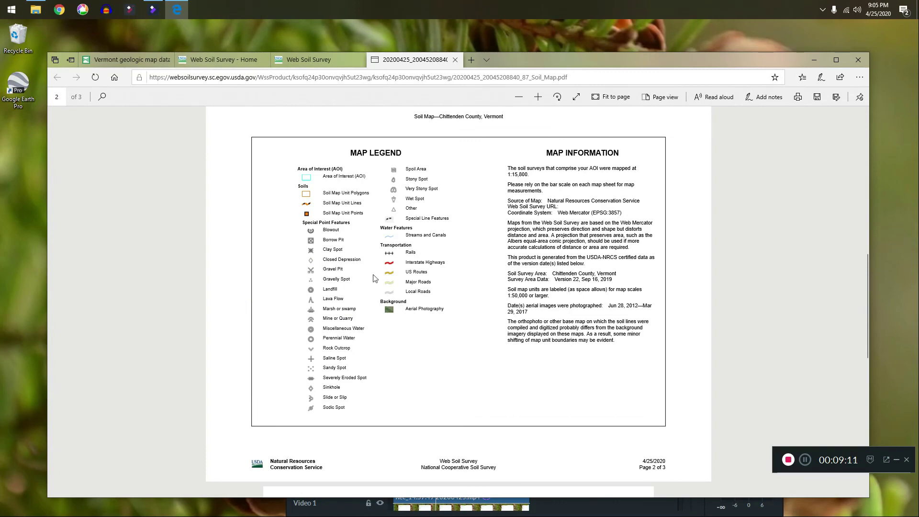
scroll(362, 298, down, 10)
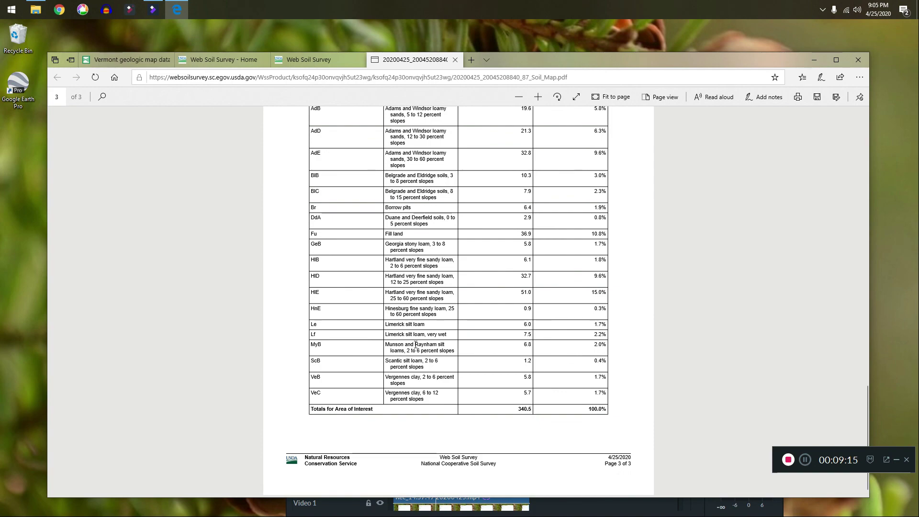
scroll(418, 344, up, 8)
scroll(418, 345, up, 10)
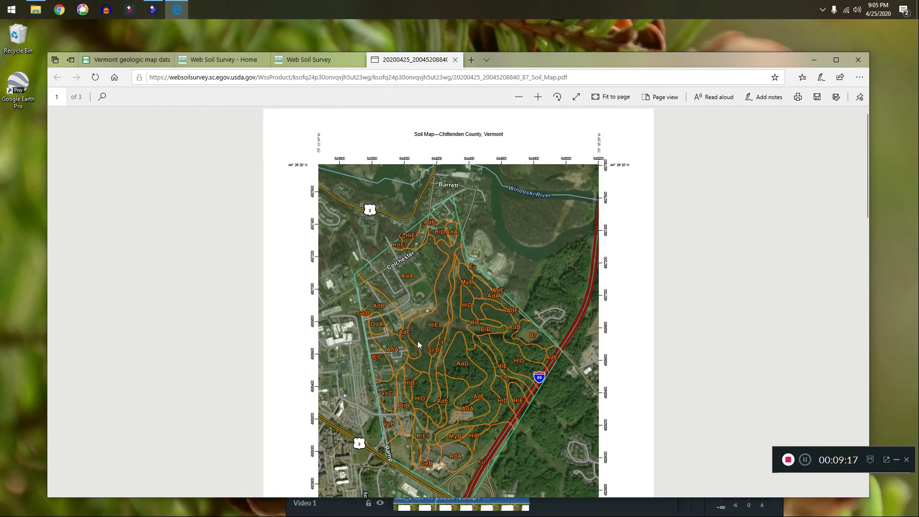
scroll(418, 345, down, 1)
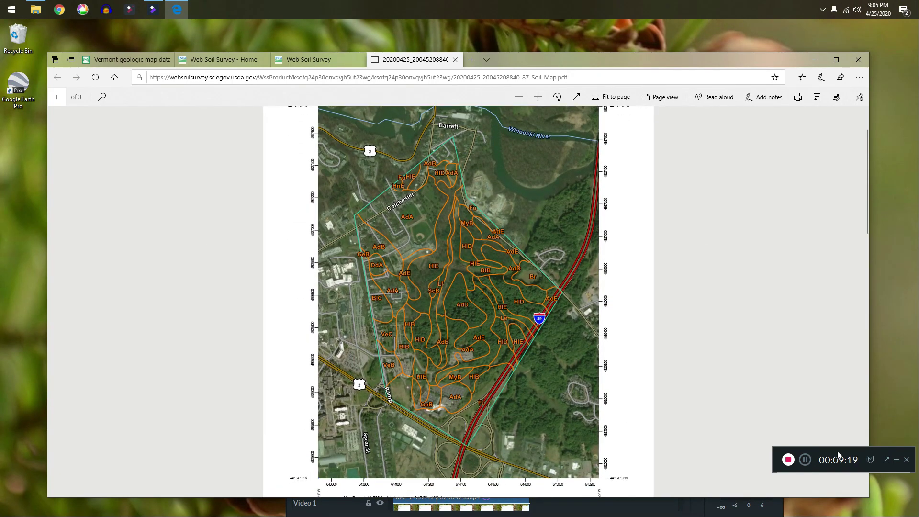